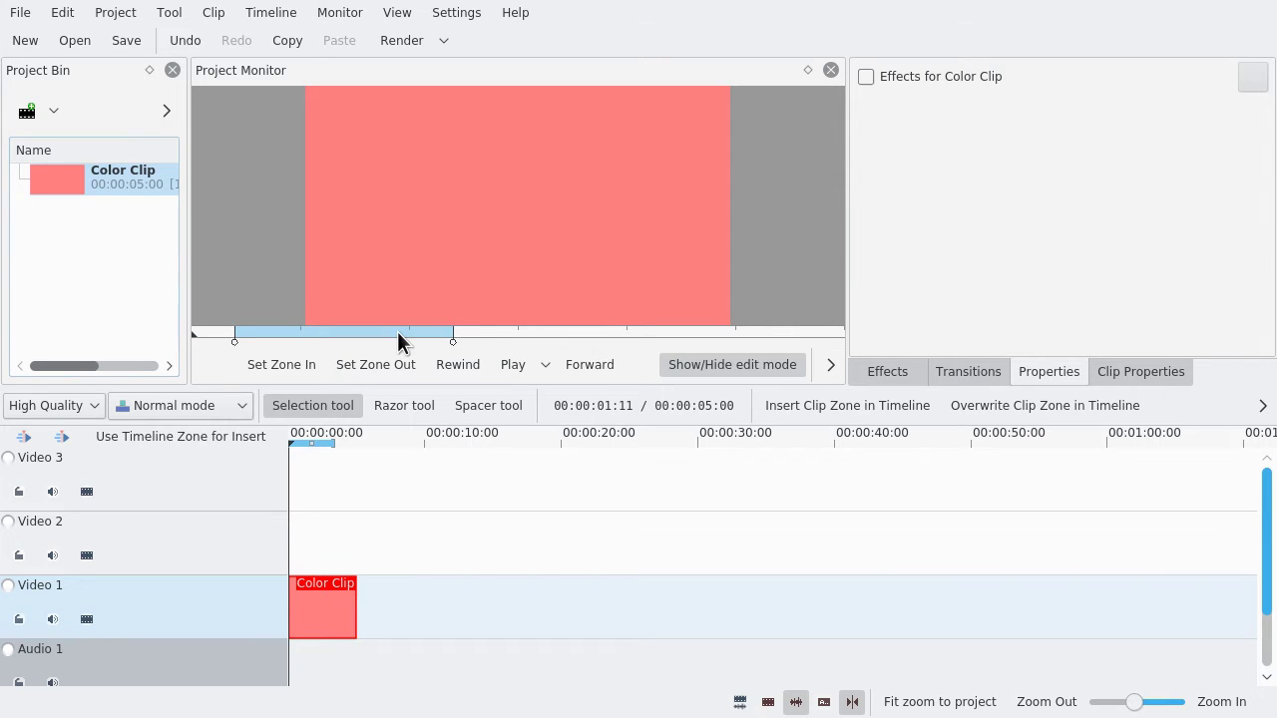
Scroll up in the Kdenlive window to bring the toolbar's Render button into view.
scroll(574, 410, "up", 5)
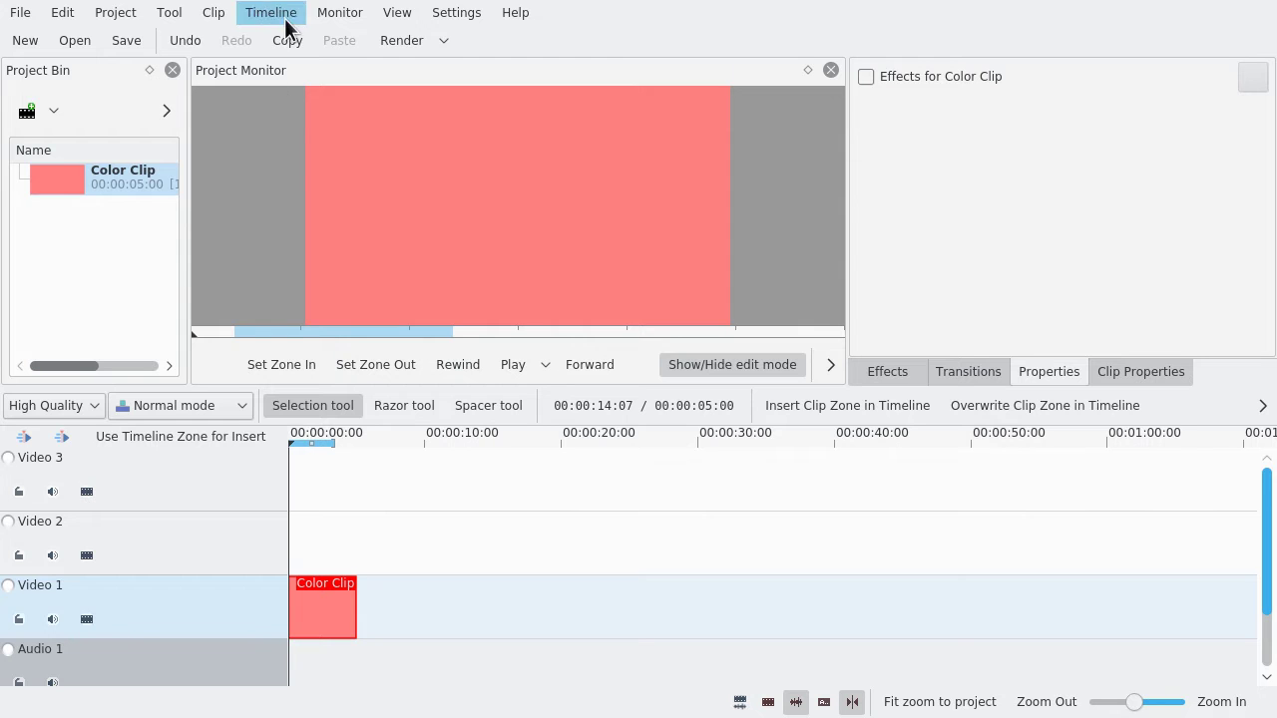
Render to MP4 (H264/AAC) as output.mp4 with the quality slider at maximum.
left_click(398, 40)
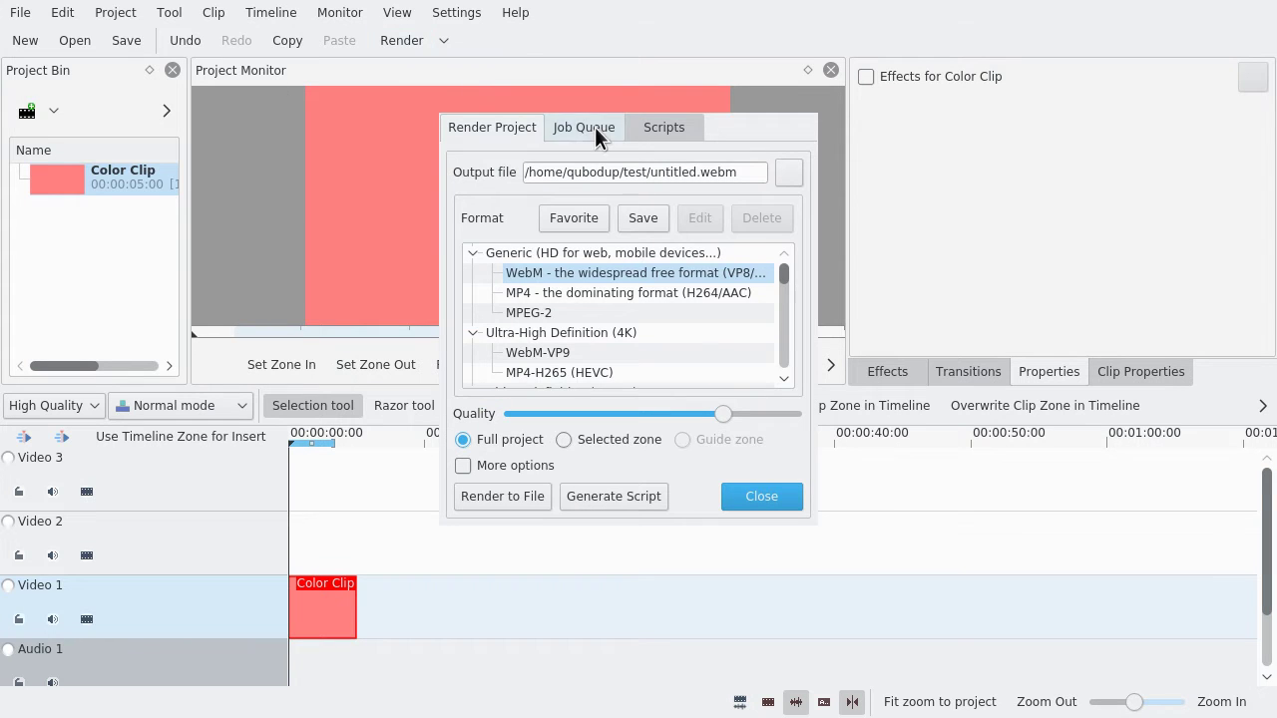
left_click(559, 291)
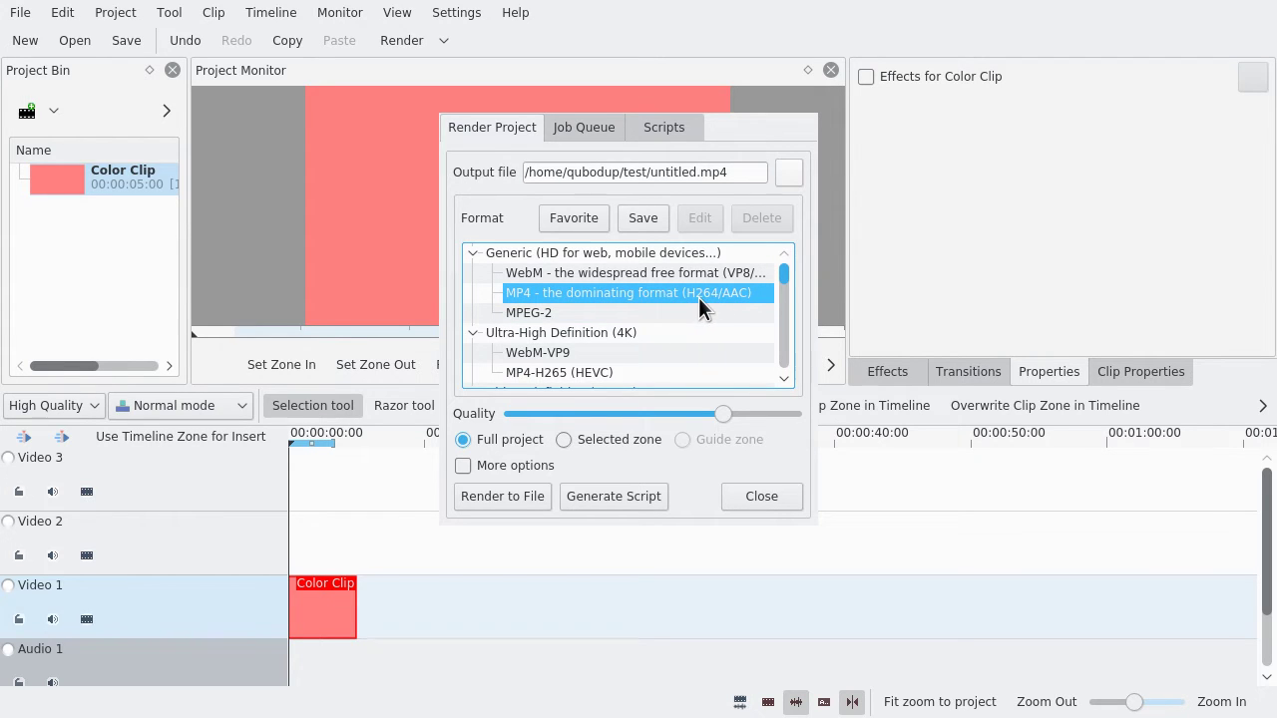
double_click(674, 172)
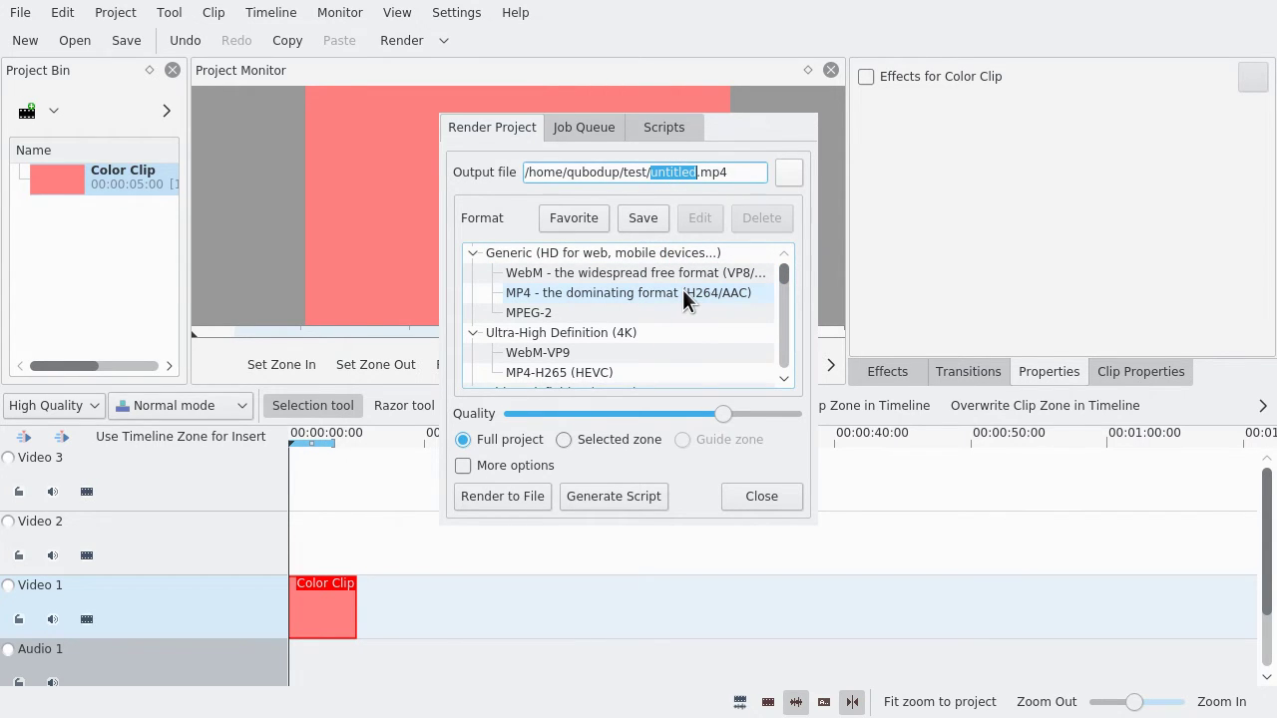
type("output")
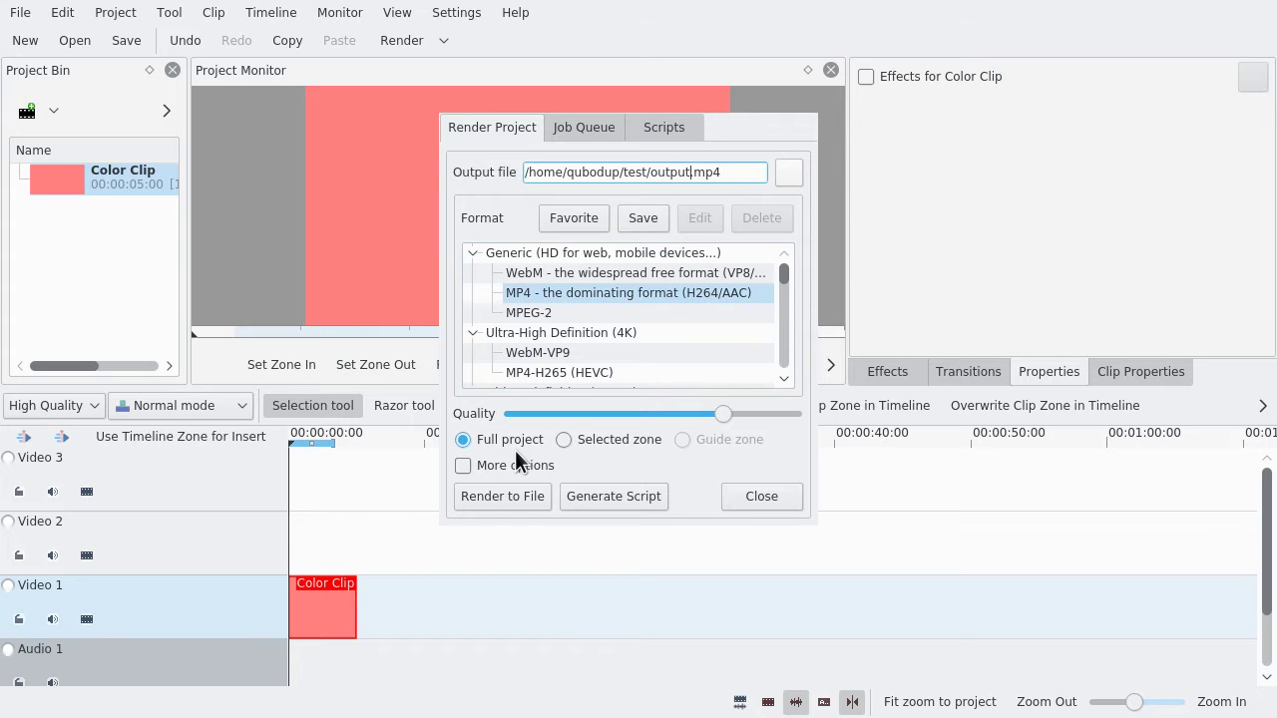
mouse_move(724, 413)
left_mouse_down()
mouse_move(649, 413)
mouse_move(798, 413)
left_mouse_up()
Expand More options and inspect the x264-medium encoder properties, selecting the word 'medium'.
left_click(463, 465)
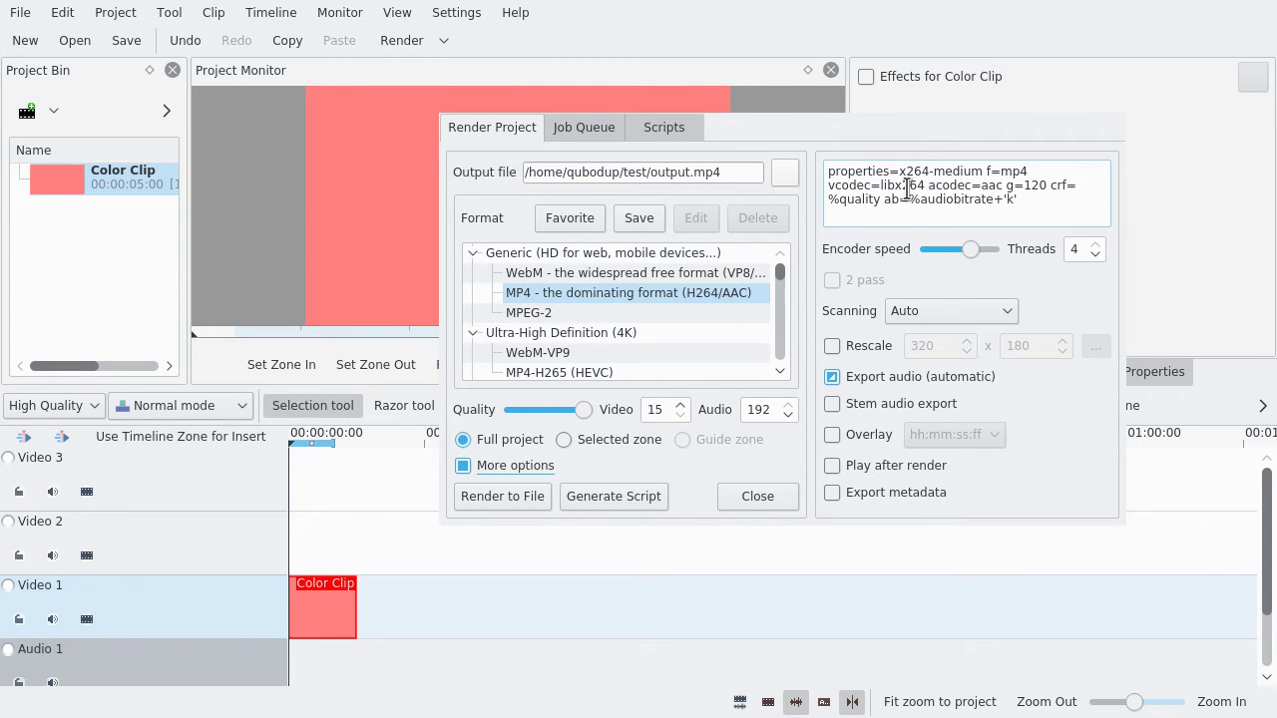
double_click(958, 173)
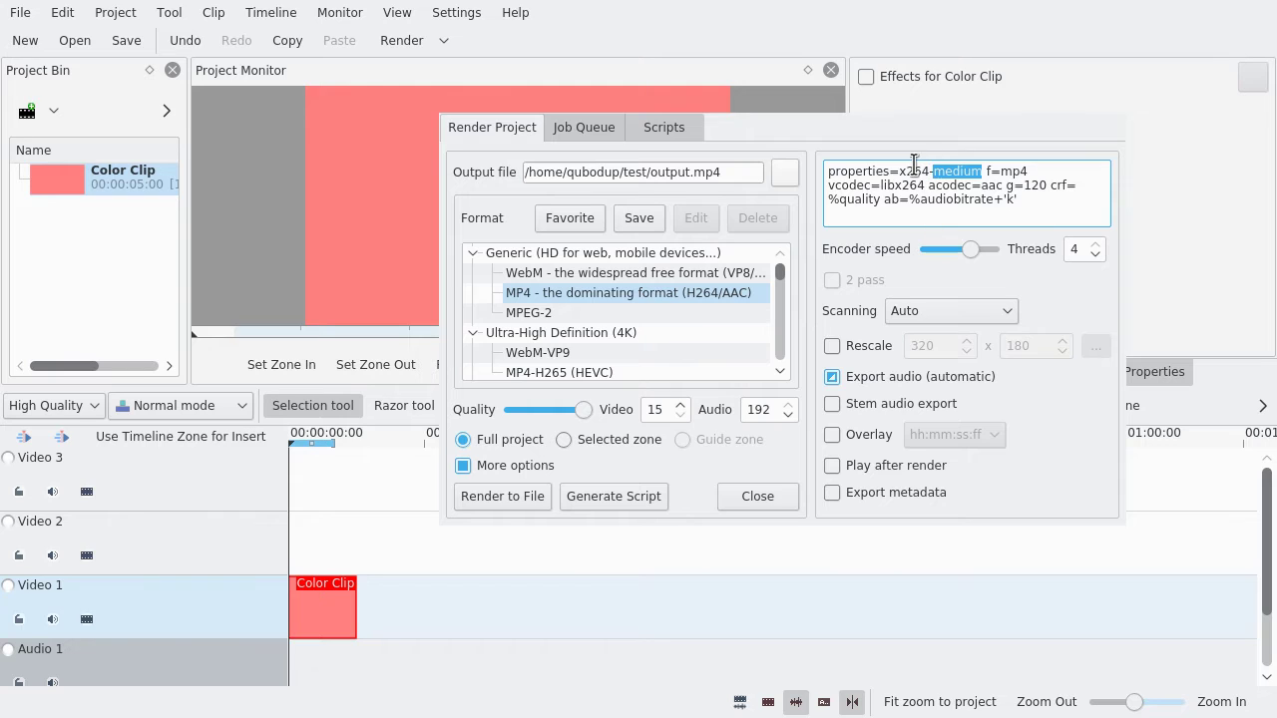
key("shift+Home")
double_click(933, 171)
left_click(966, 214)
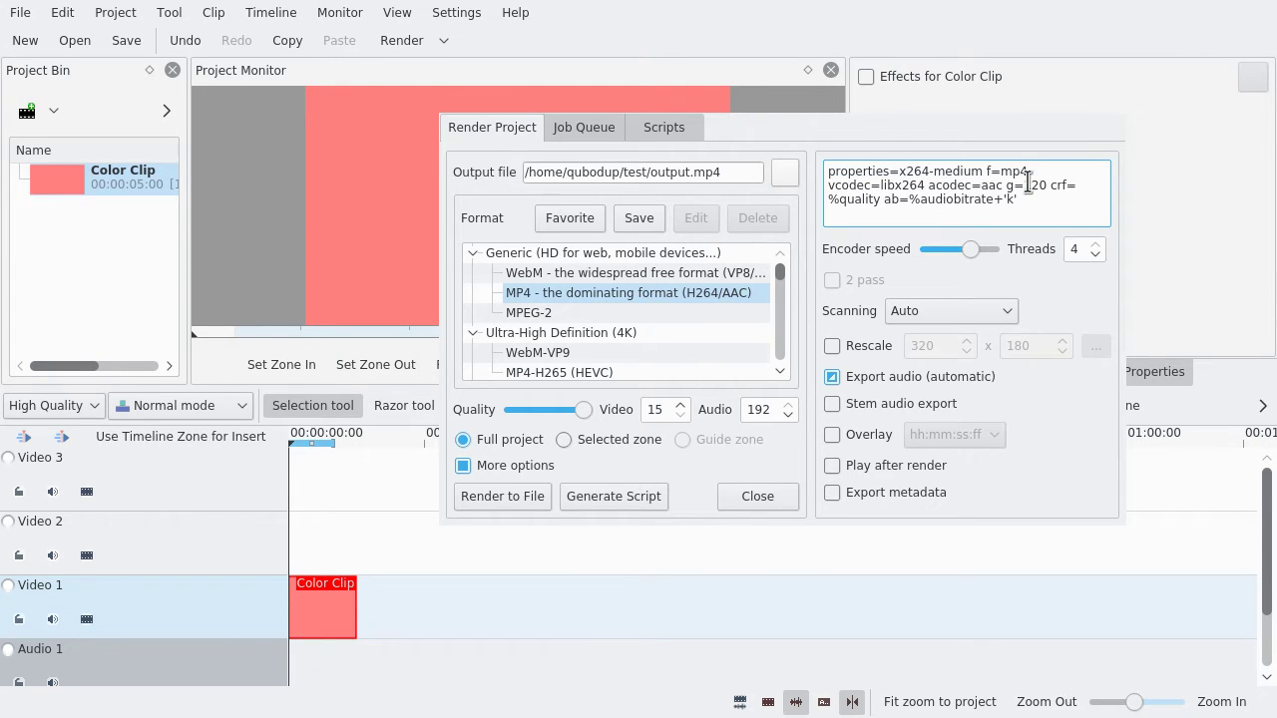
double_click(962, 172)
left_click(961, 171)
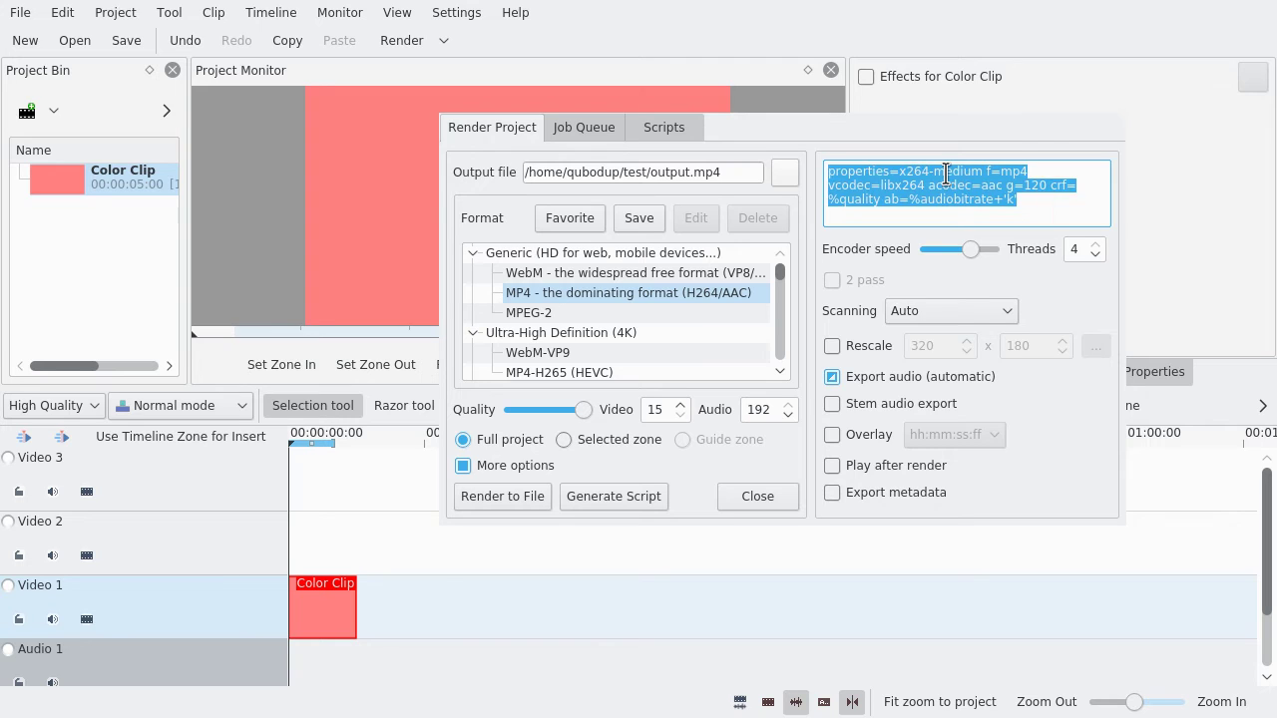
triple_click(947, 171)
left_click(914, 171)
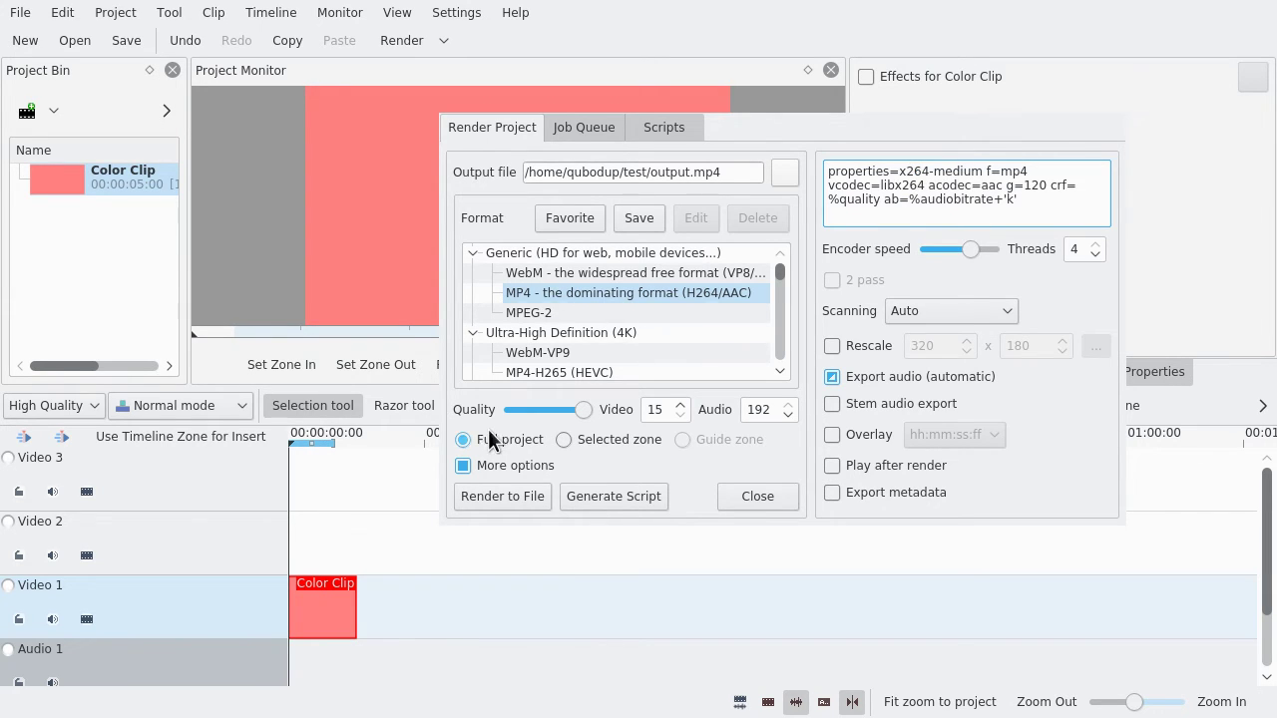
Generate render script script001.sh, saved in the test folder.
left_click(636, 496)
double_click(585, 310)
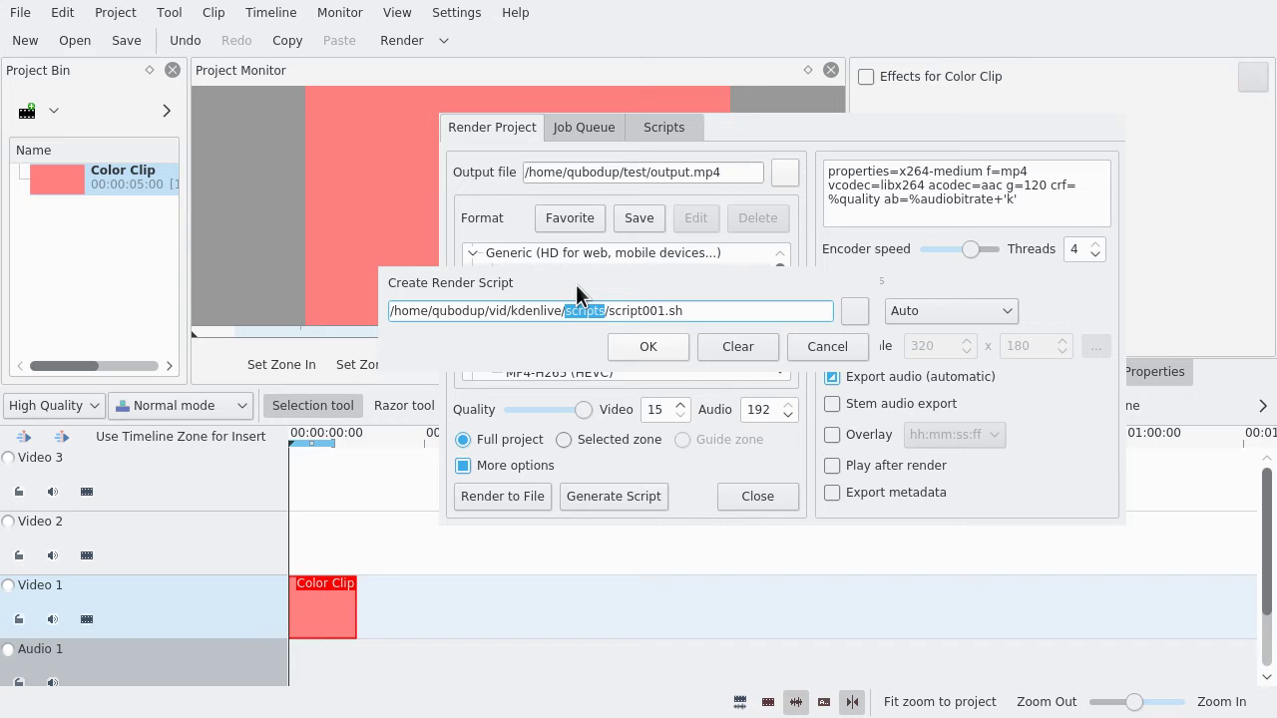
key("BackSpace")
key("BackSpace")
key("BackSpace")
key("BackSpace")
type("test")
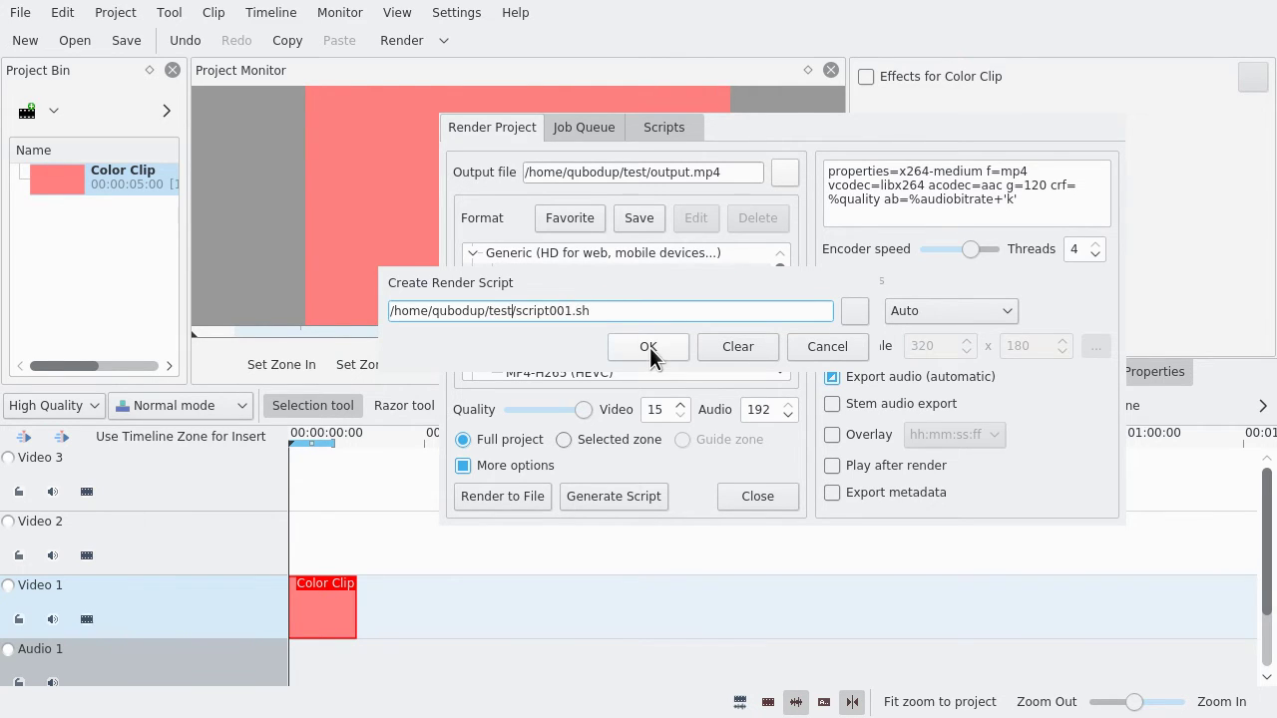
left_click(649, 346)
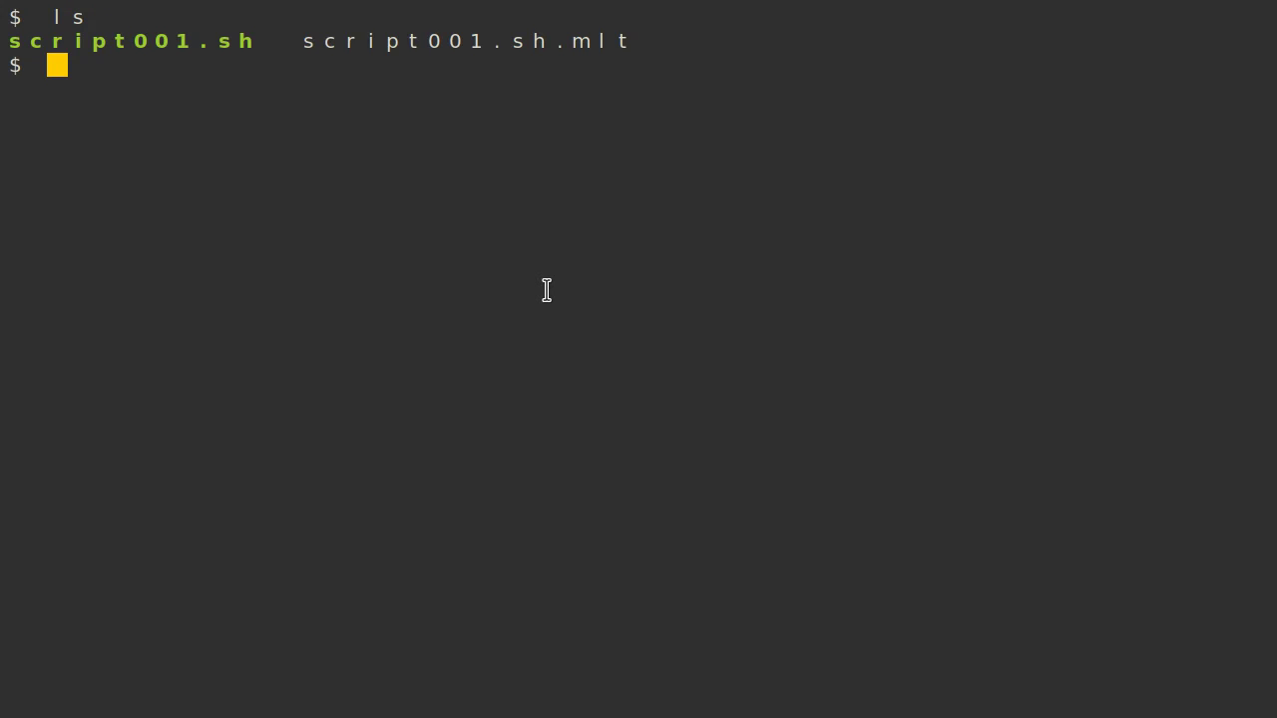
Open script001.sh in Vim and move down through its lines.
type("vim")
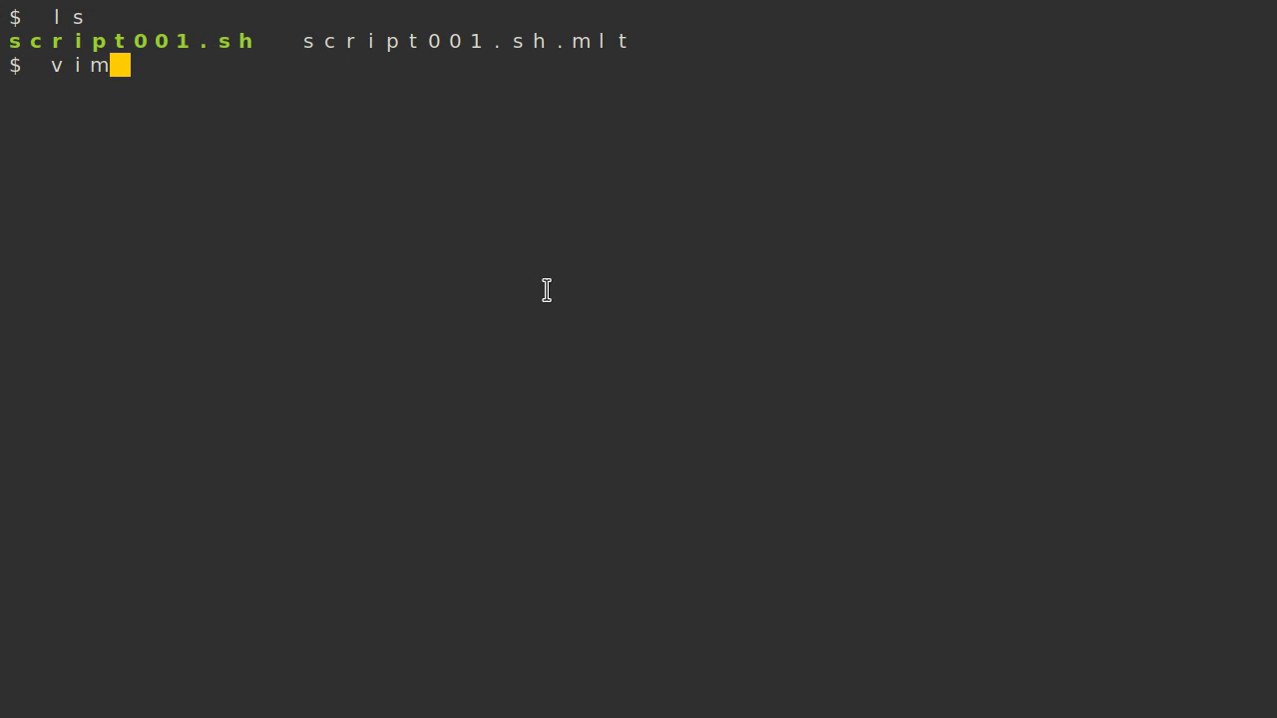
type(" s")
key("Tab")
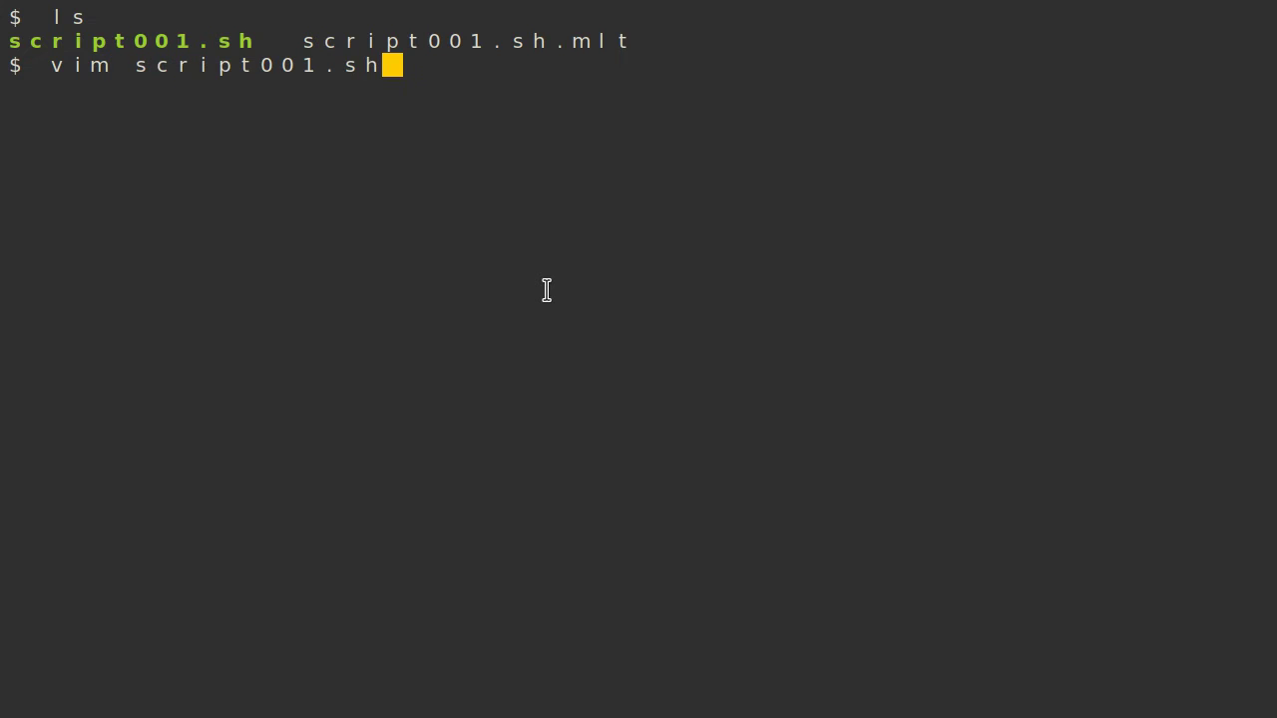
key("Return")
key("Down")
key("Down")
key("Down")
key("Down")
key("Down")
key("Down")
key("Down")
key("Down")
Search the script in Vim for 'medium' on the PARAMETERS_0 line.
key("Up")
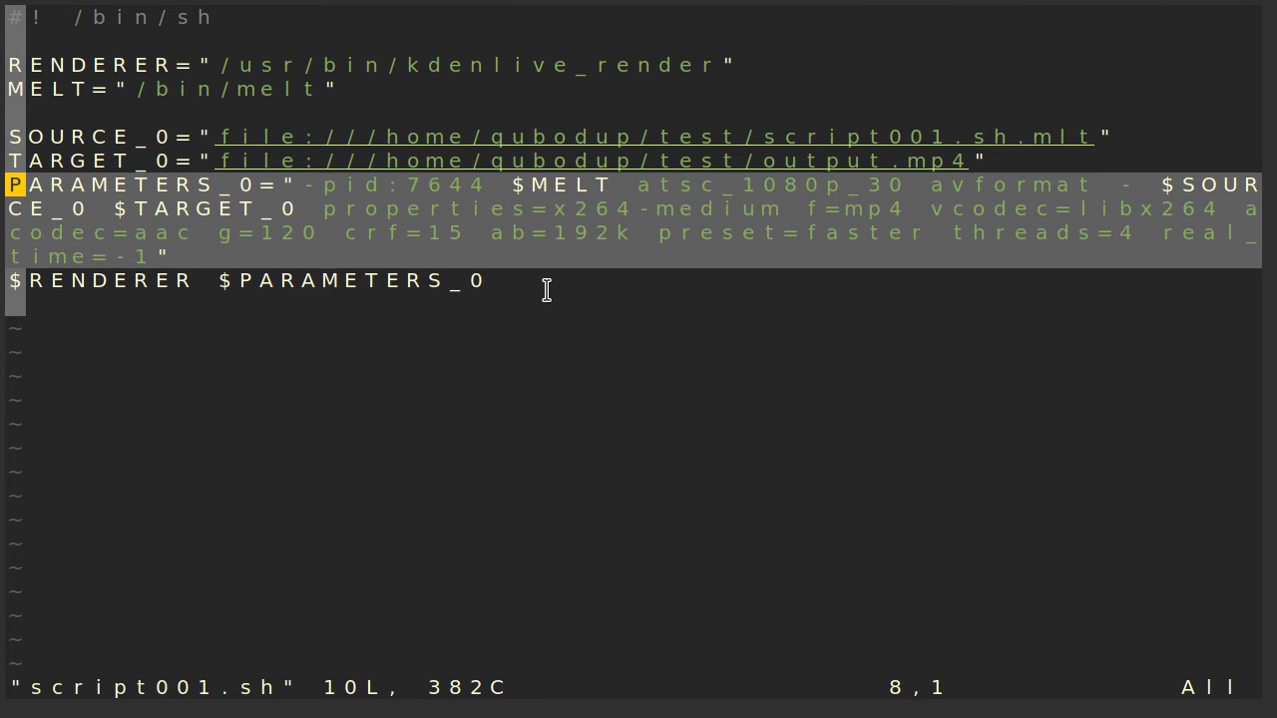
key("slash")
type("medium")
key("Return")
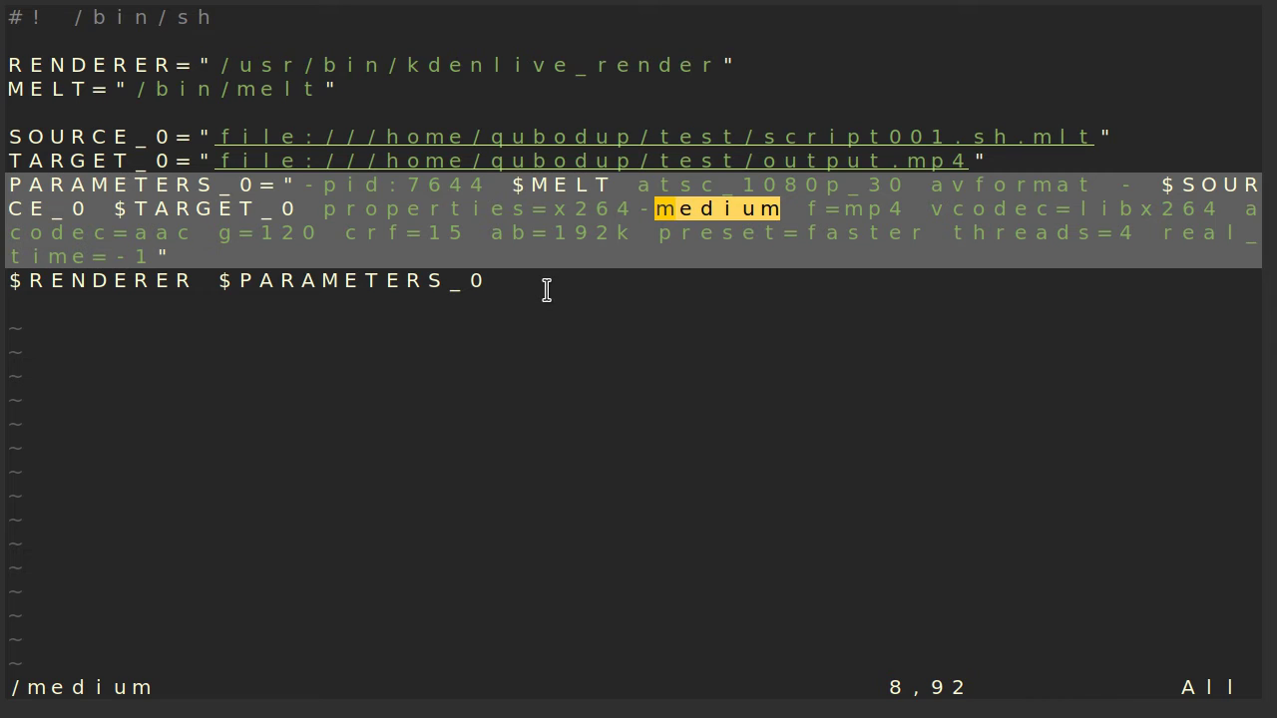
Replace the x264 preset value faster with utrafast and save the script with :wq.
type("/preset")
key("Return")
key("e")
key("E")
key("h")
key("h")
key("h")
key("h")
key("h")
key("x")
key("x")
key("x")
key("x")
key("x")
type("i")
type("utrafast")
key("Escape")
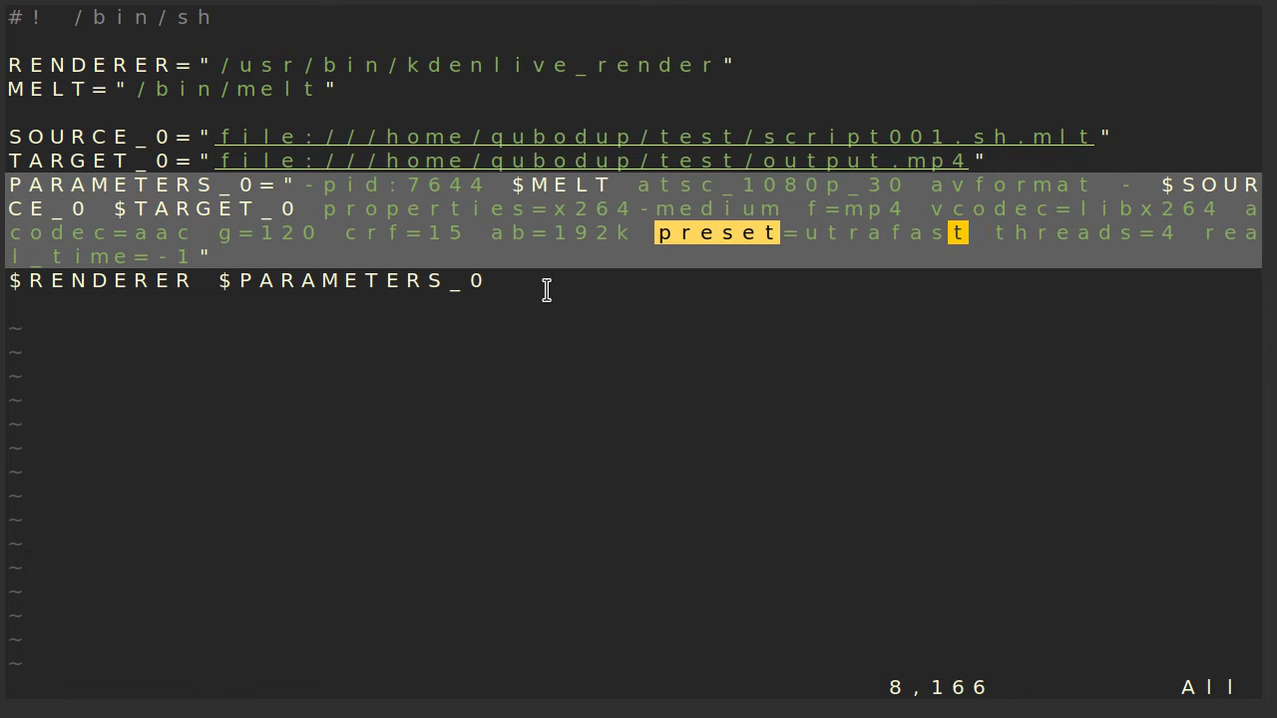
type(":wq")
key("Return")
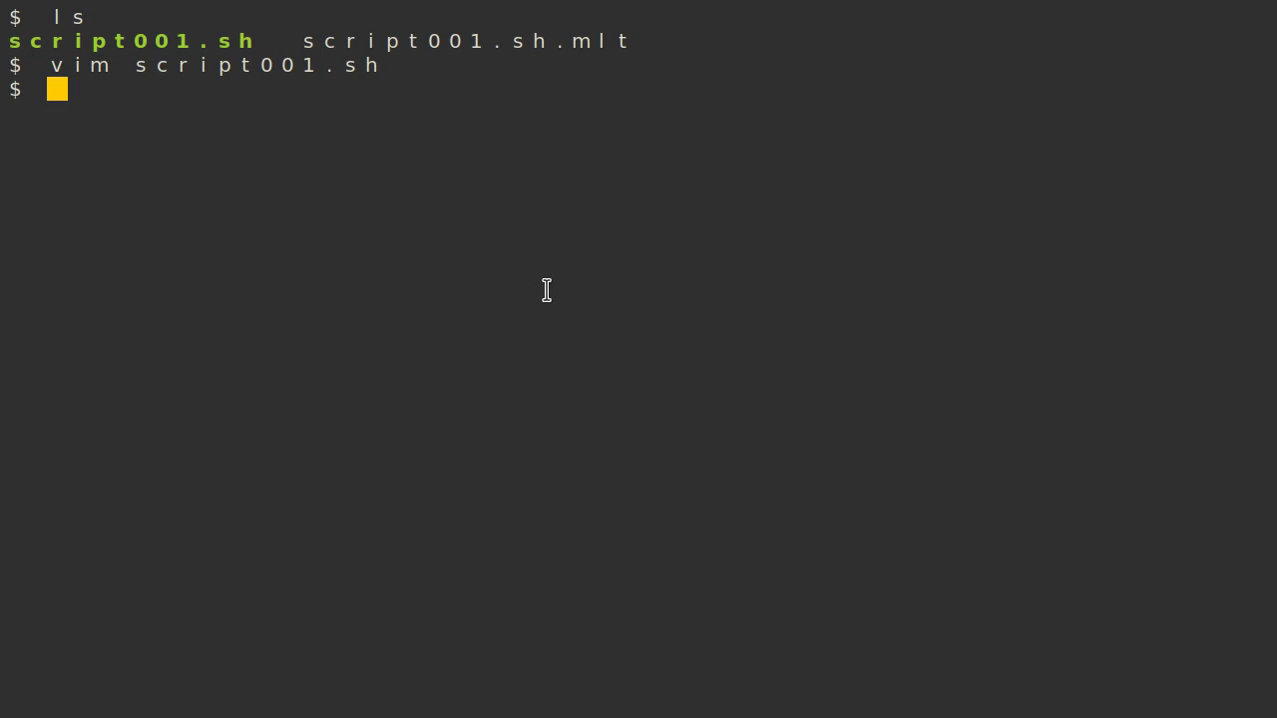
Run ./script001.sh to render with the utrafast preset.
type("./sc")
key("Tab")
key("Return")
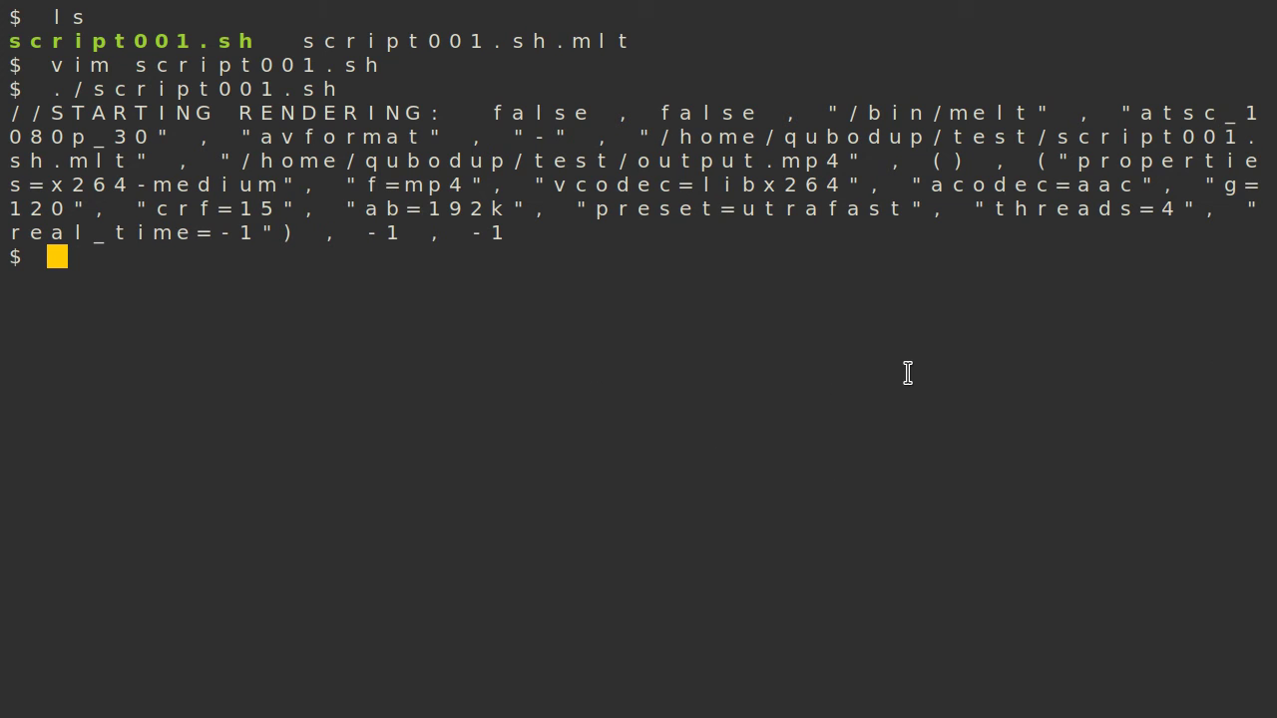
List the folder and check output.mp4's size with du -h (4.0K).
type("du")
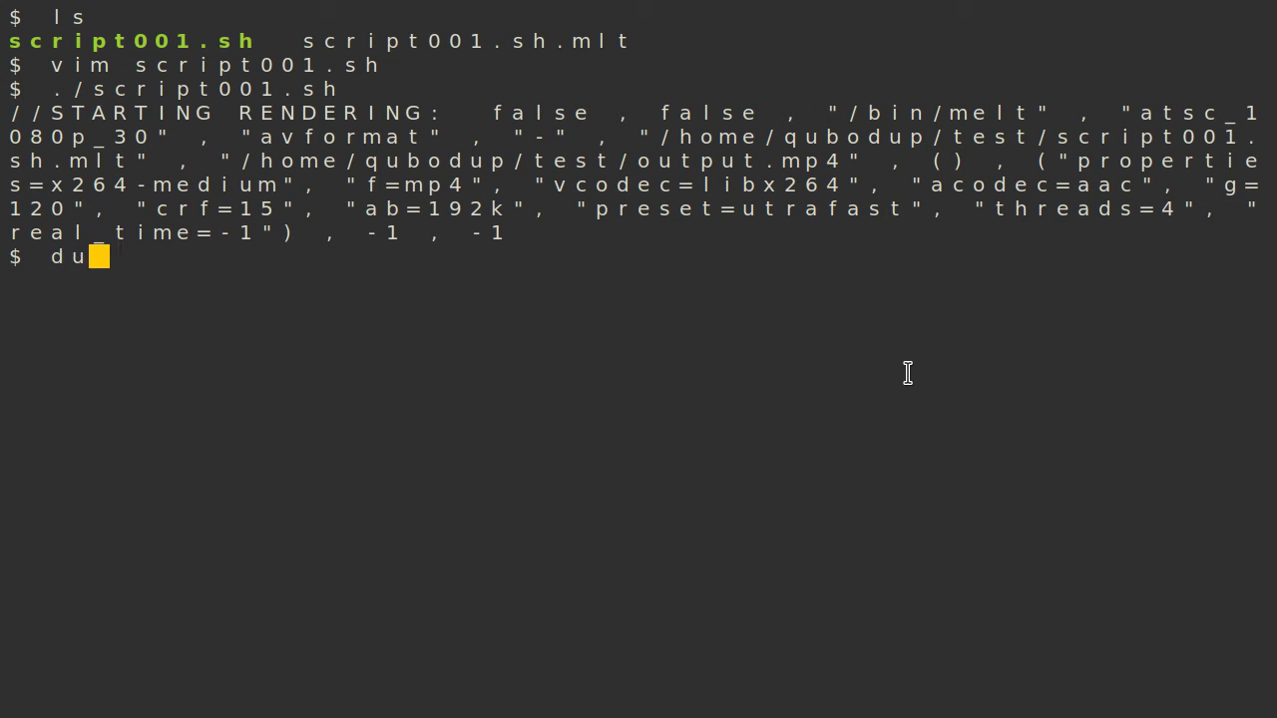
key("BackSpace")
key("BackSpace")
type("ls")
key("Return")
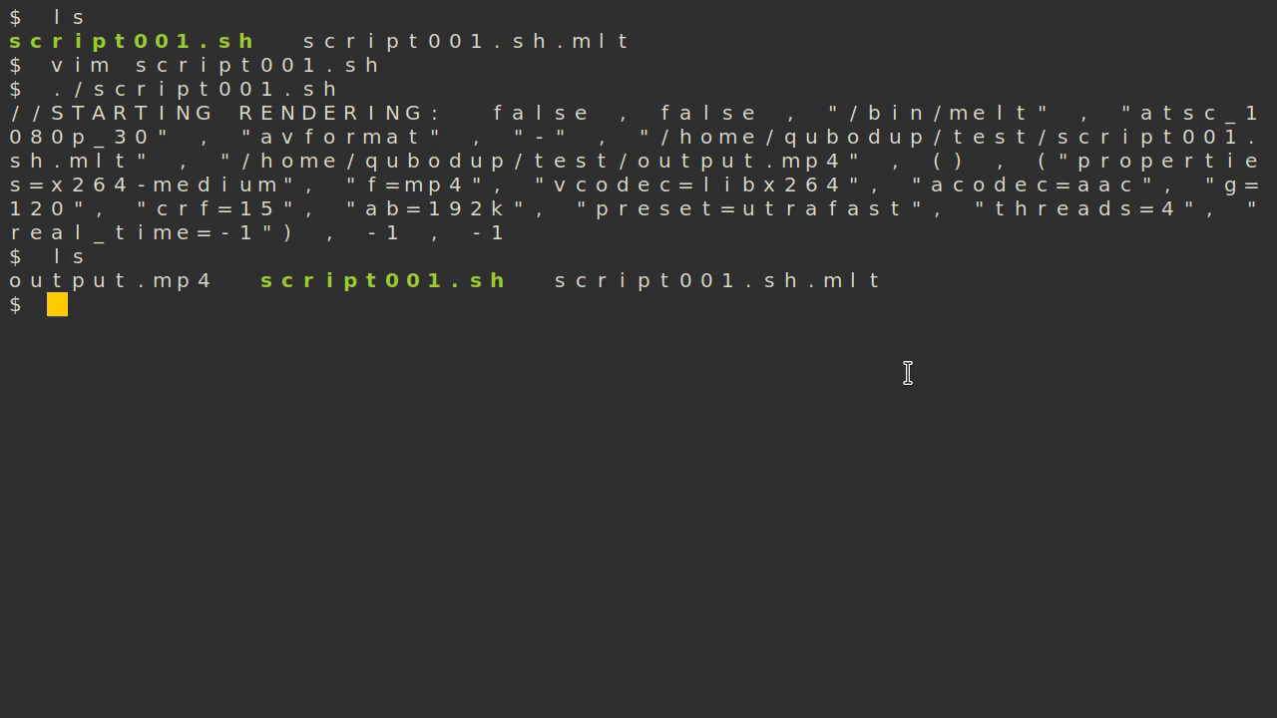
type("du -out")
key("BackSpace")
key("BackSpace")
key("BackSpace")
type("h ")
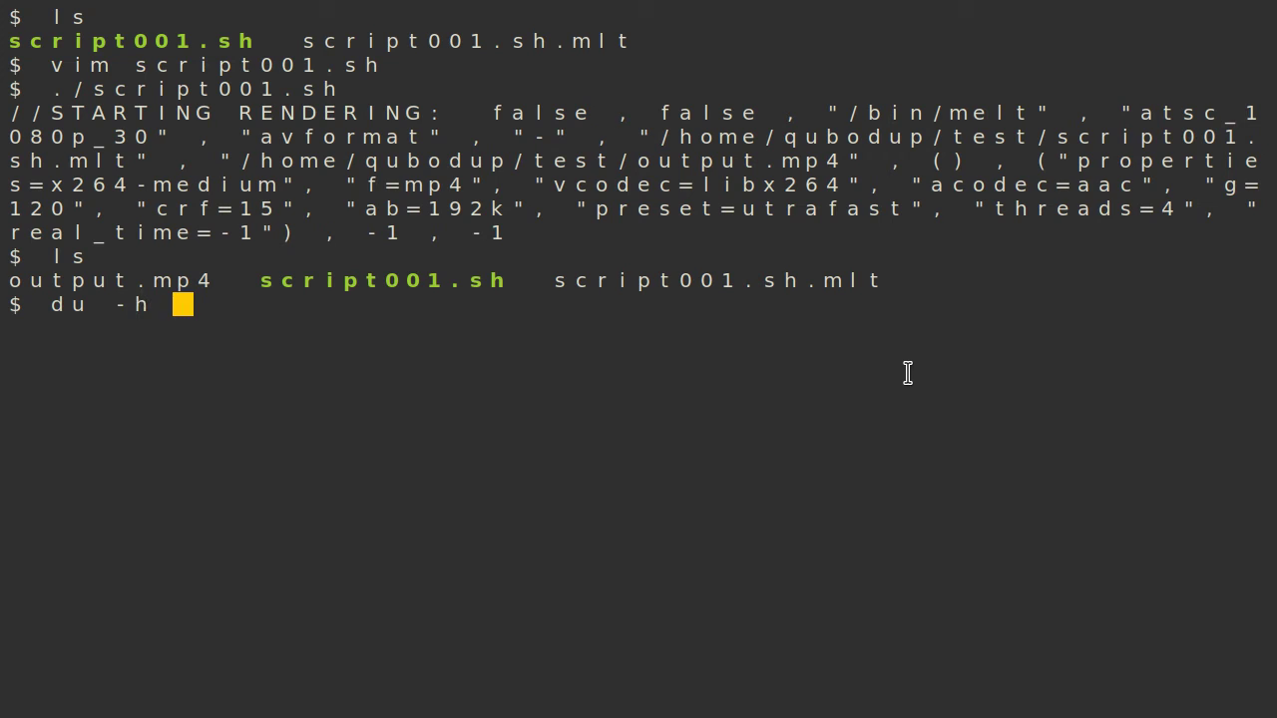
type("ou")
key("Tab")
key("Return")
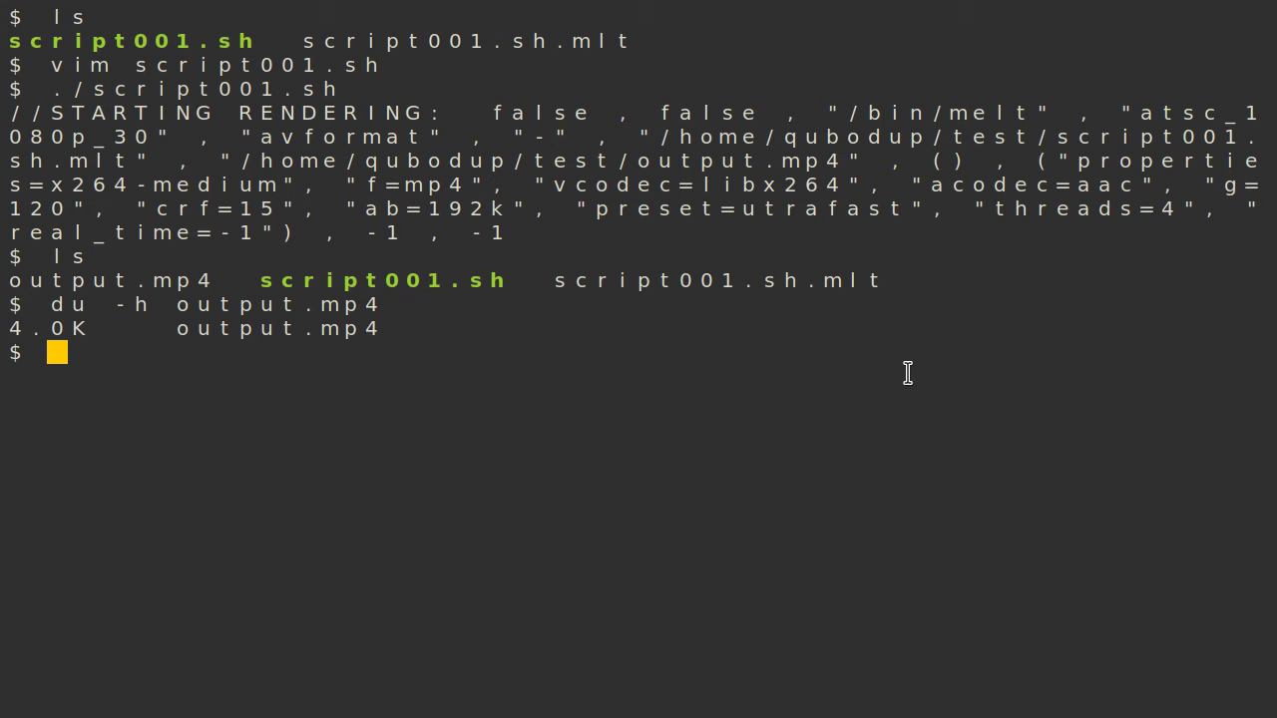
Rerun ./script001.sh under time, finishing in about 6.97 s real time.
key("Up")
key("Up")
key("Up")
key("Left")
key("Left")
key("Left")
key("Left")
key("Left")
key("Left")
type("time")
key("Return")
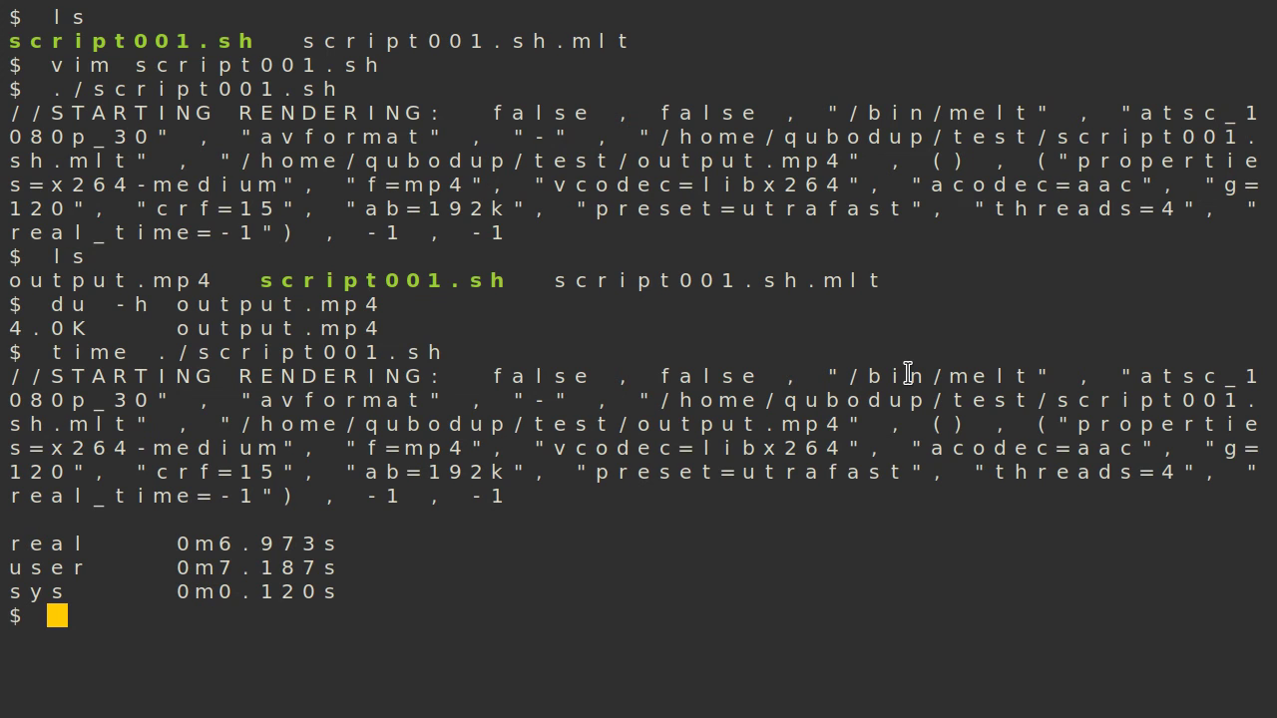
Undo the preset edit in script001.sh, restoring faster, and save with :wq.
type("vim")
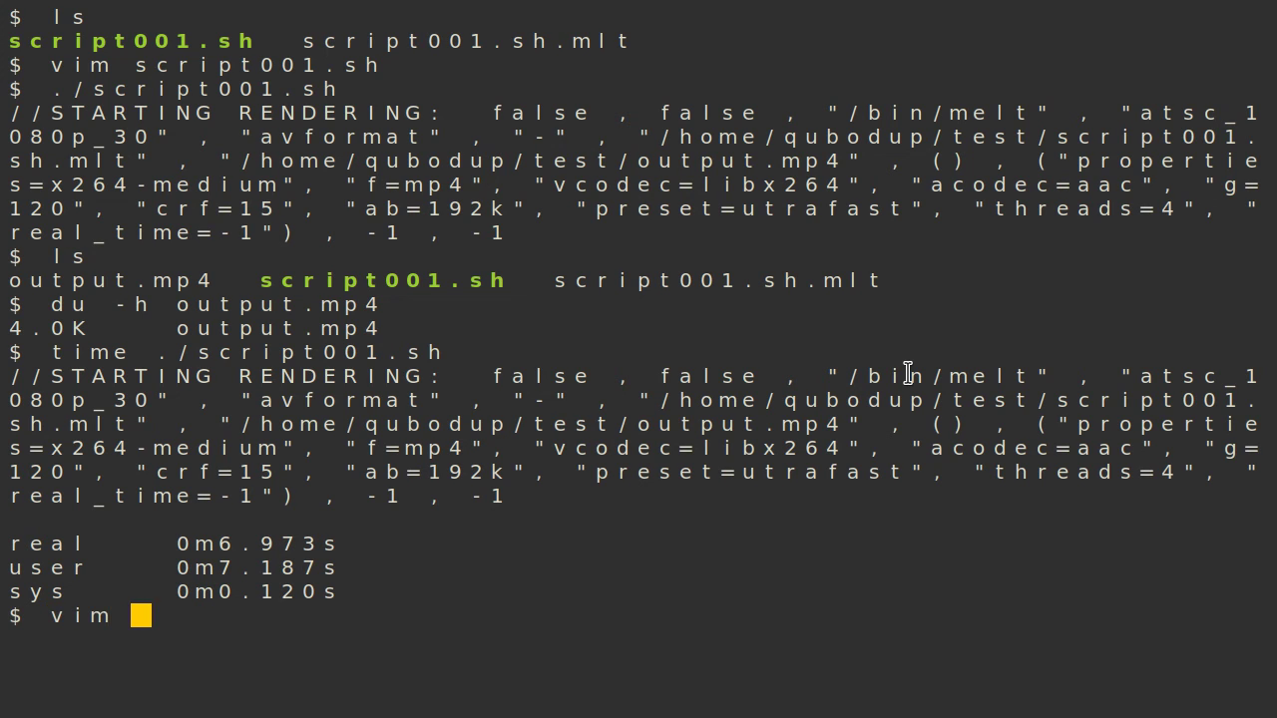
key("Up")
key("Up")
key("Up")
key("Up")
key("Up")
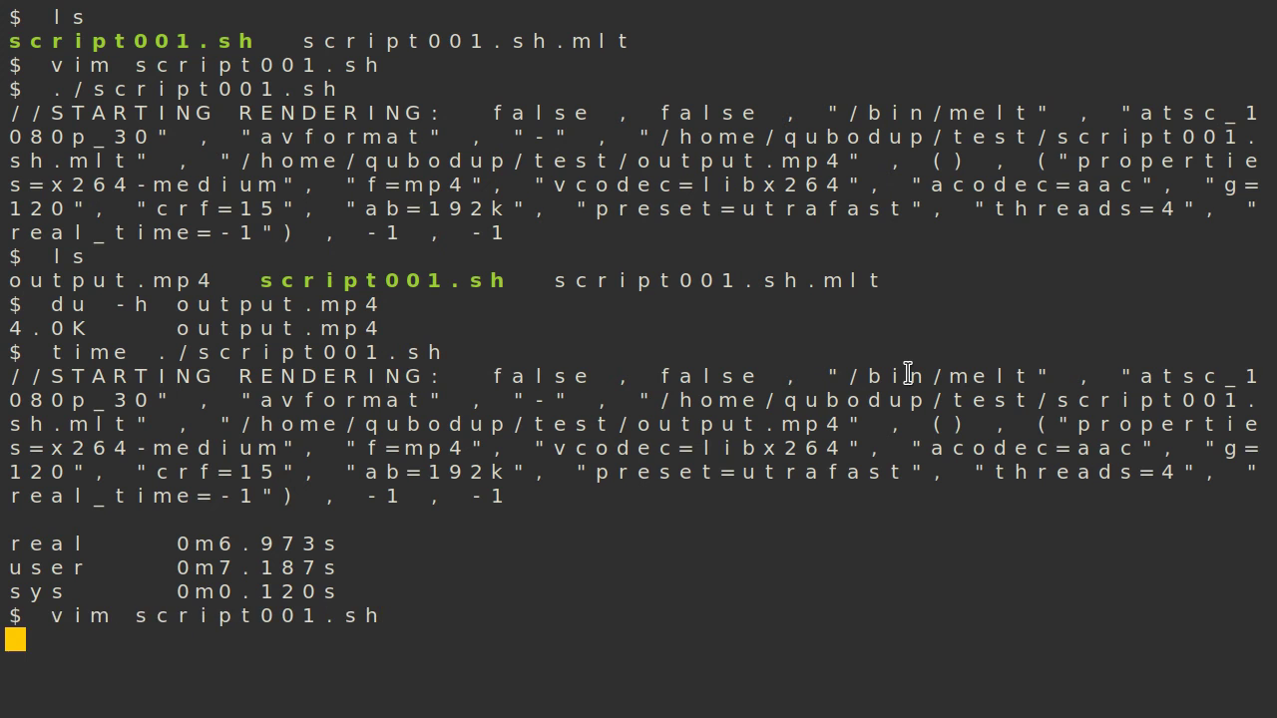
key("Return")
type("u")
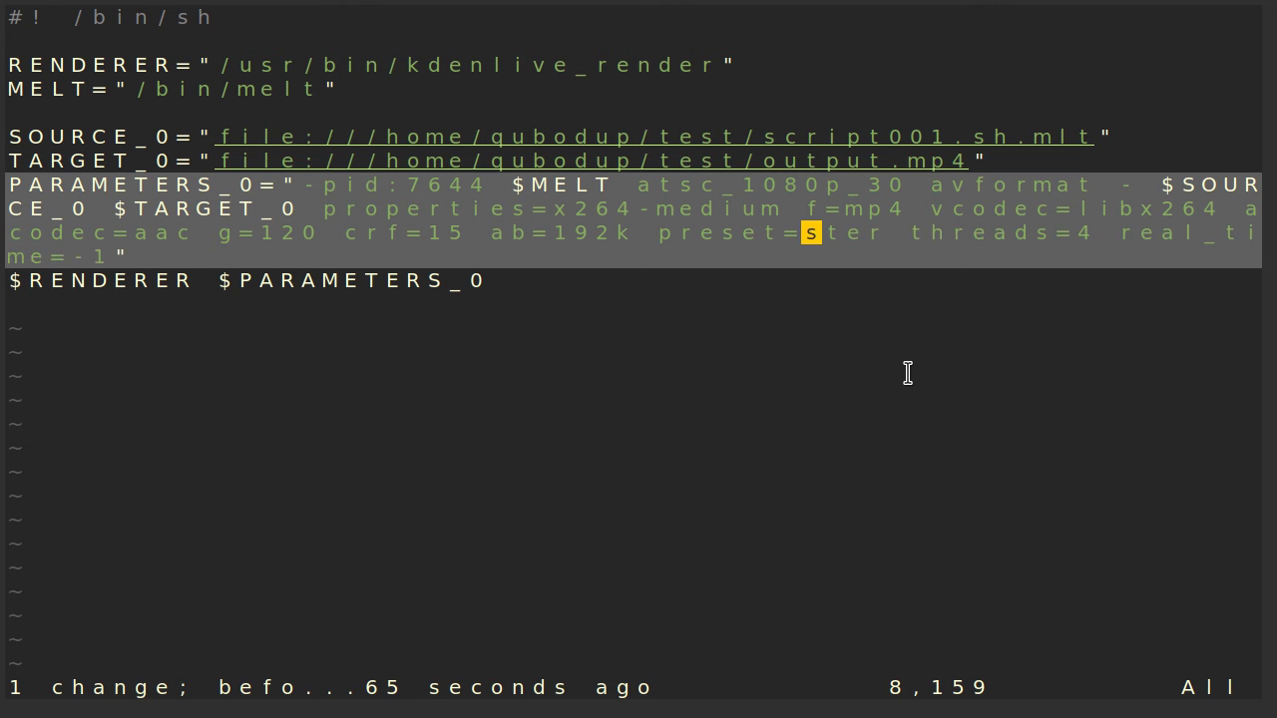
type(":wq")
key("Return")
Rerun the timed render (9.41 s) and confirm output.mp4 is now 24K.
key("Up")
key("Up")
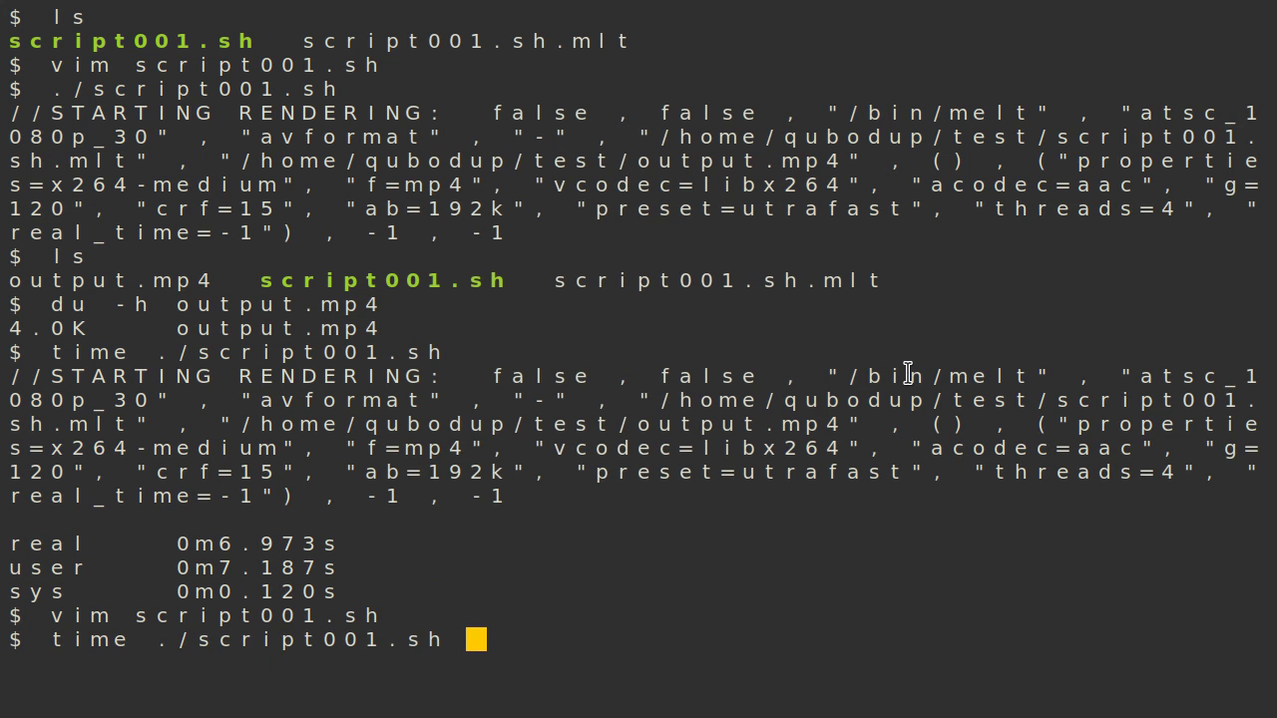
key("Return")
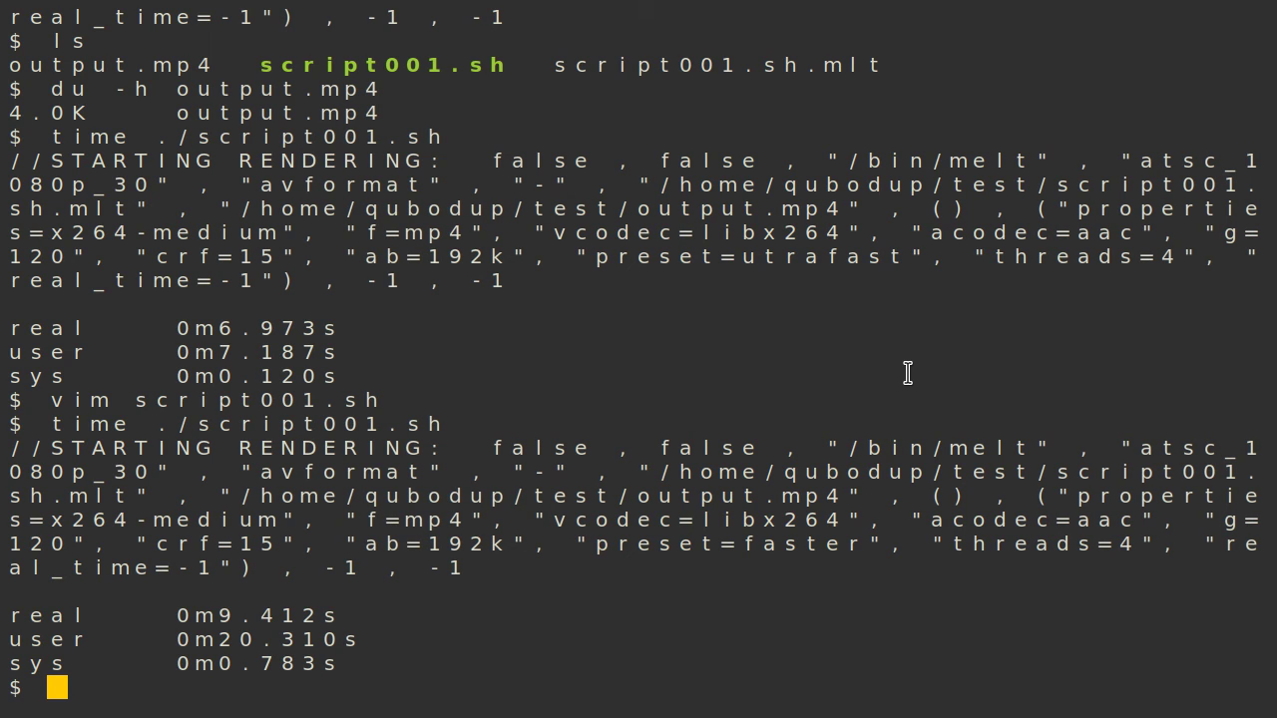
key("Up")
key("Up")
key("Up")
key("Return")
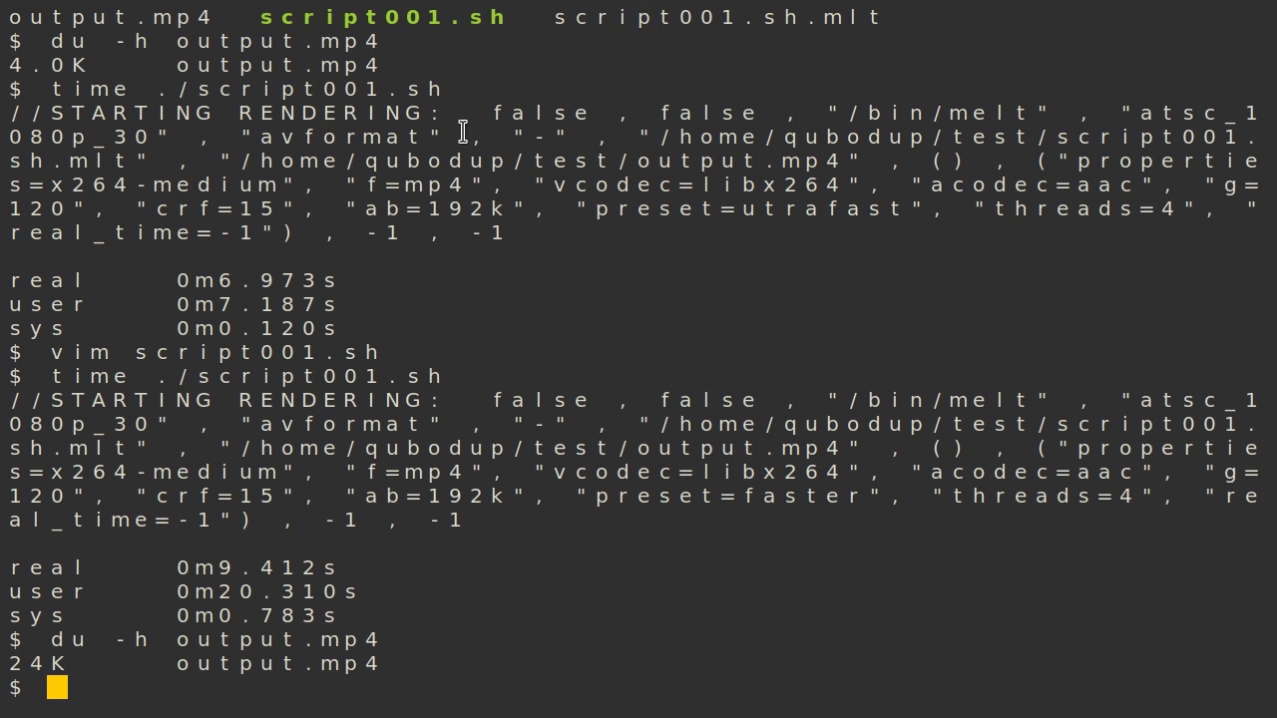
key("Up")
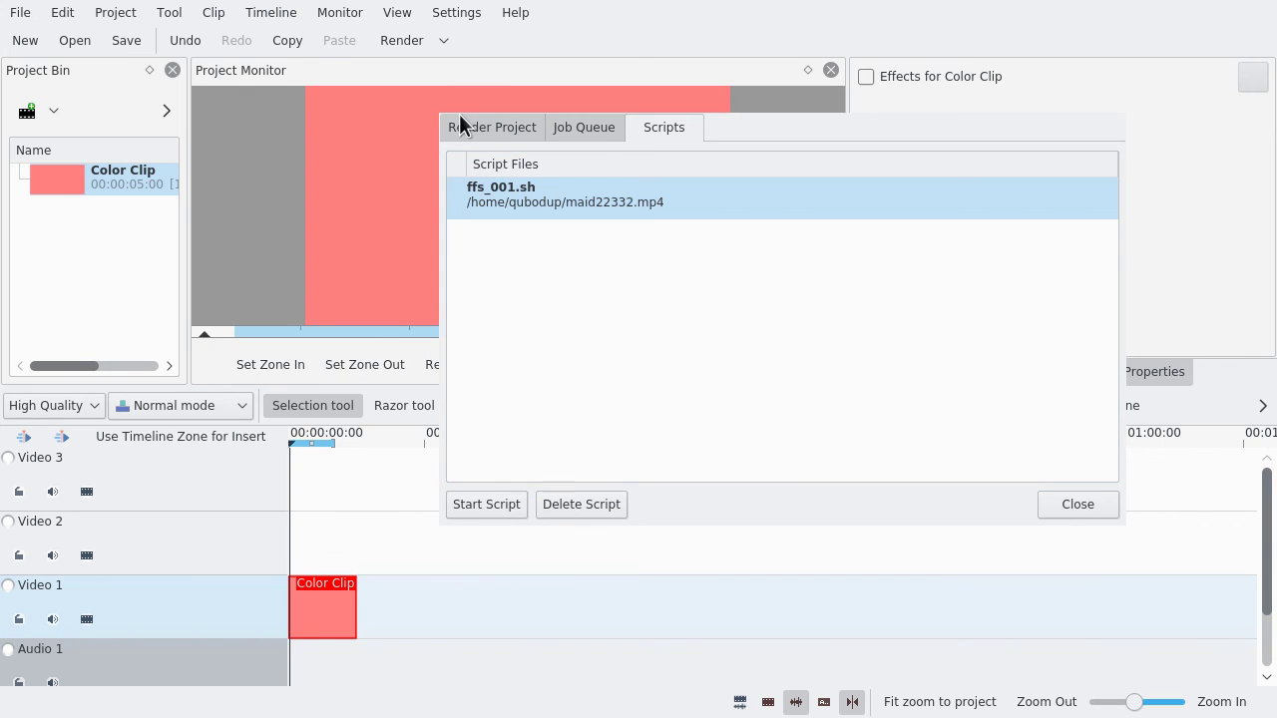
Switch the render dialog to the Render Project tab showing the MP4 output.mp4 settings.
left_click(460, 118)
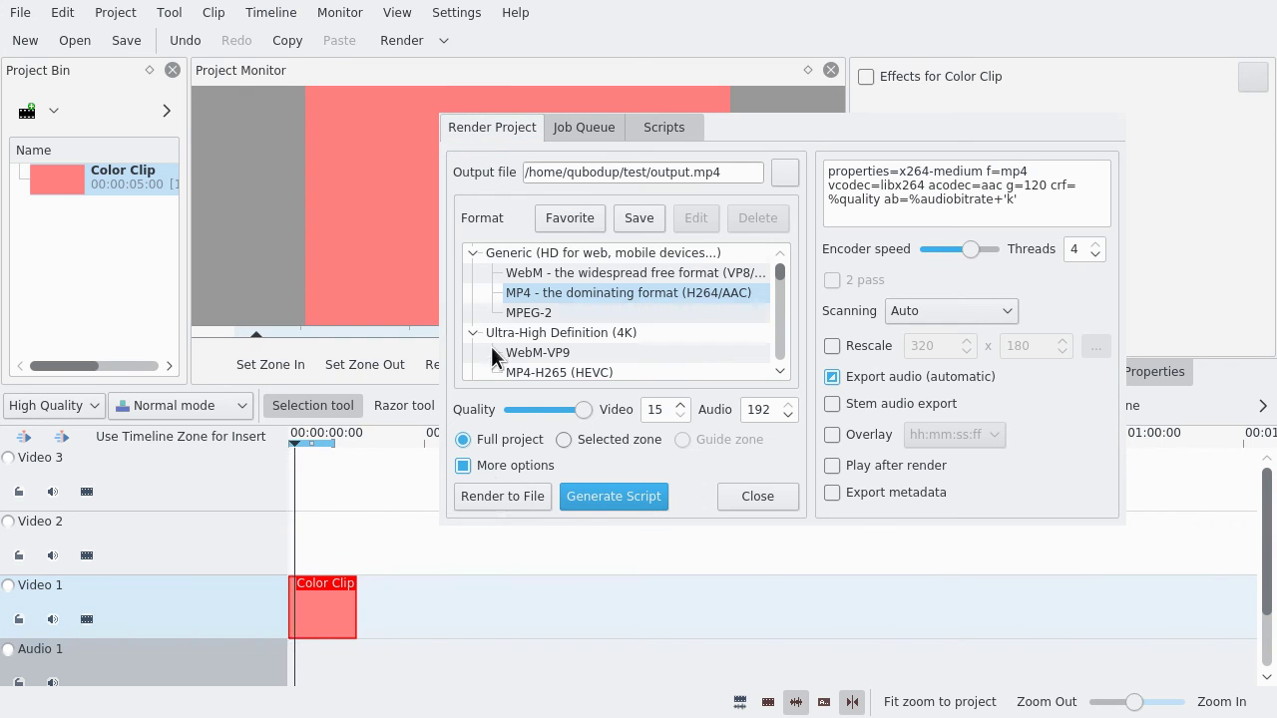